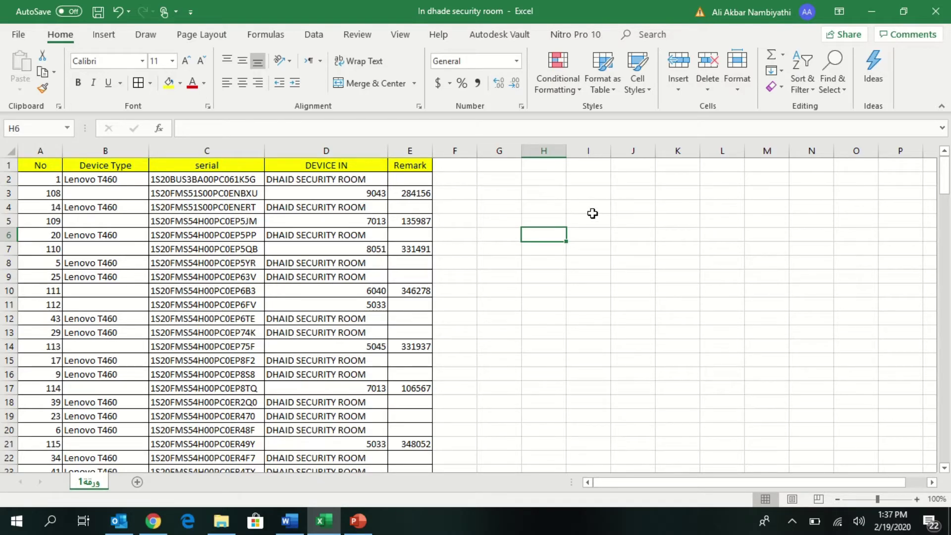
Inspect C2's serial, comparing the prefix with the part from PC, leaving it unchanged
{"action": "left_click_drag", "start_coordinate": [221, 179], "coordinate": [208, 405]}
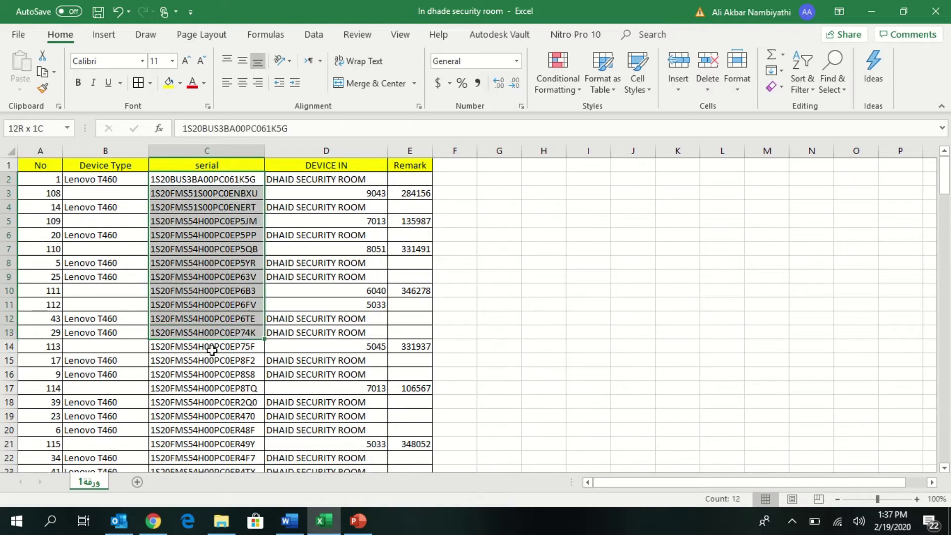
{"action": "double_click", "coordinate": [214, 180]}
{"action": "left_click_drag", "start_coordinate": [214, 179], "coordinate": [146, 179]}
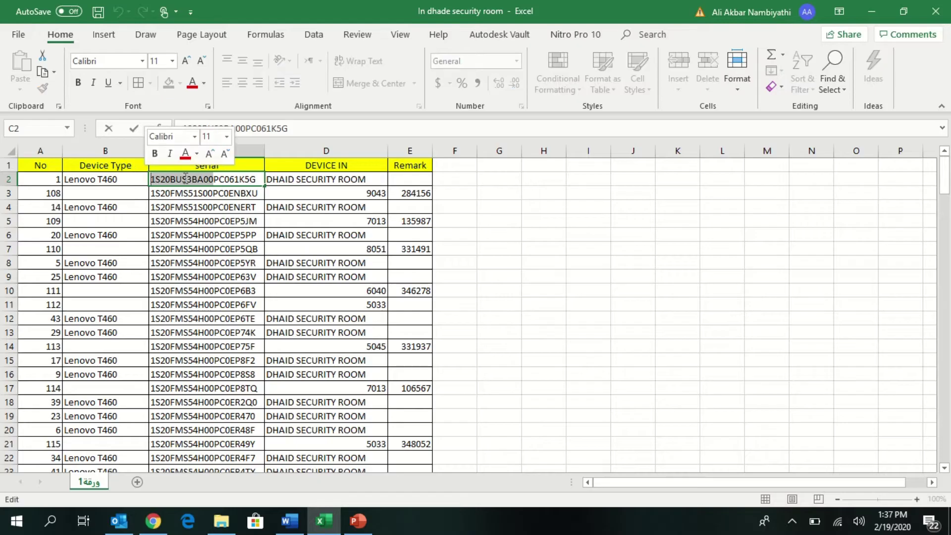
{"action": "left_click_drag", "start_coordinate": [215, 179], "coordinate": [256, 179]}
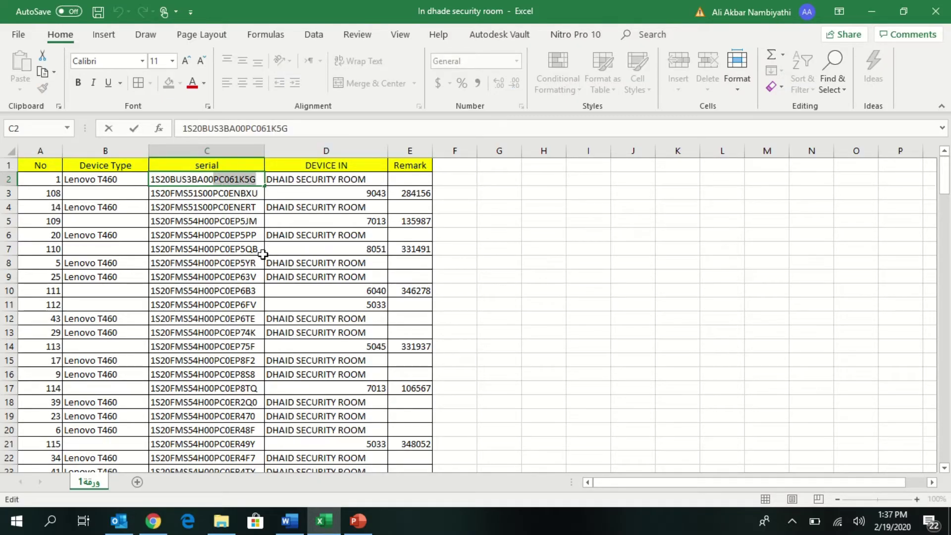
{"action": "left_click_drag", "start_coordinate": [215, 179], "coordinate": [152, 180]}
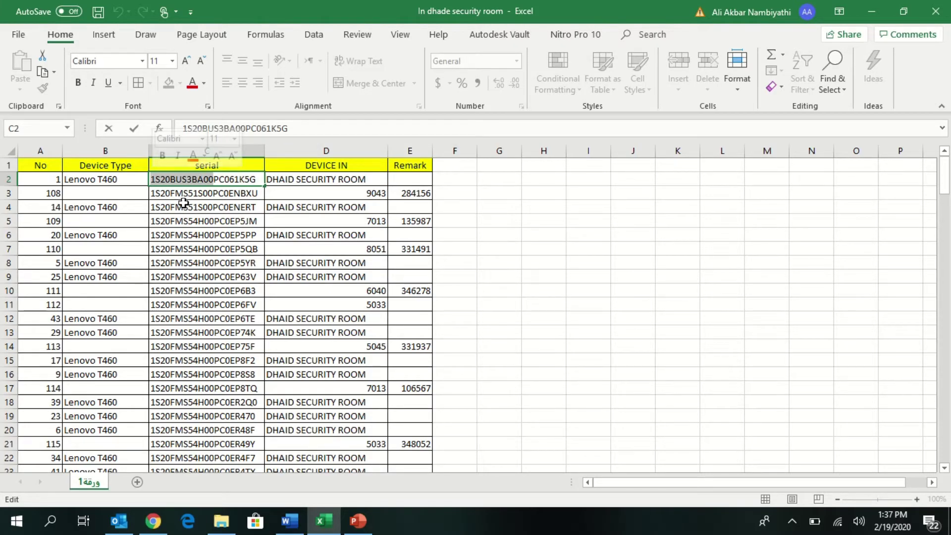
{"action": "key", "text": "Return"}
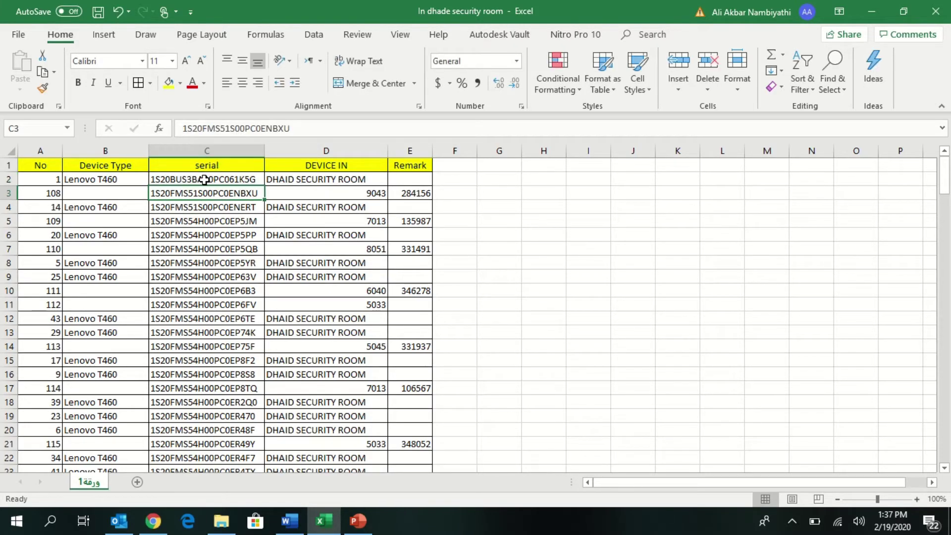
{"action": "left_click", "coordinate": [204, 180]}
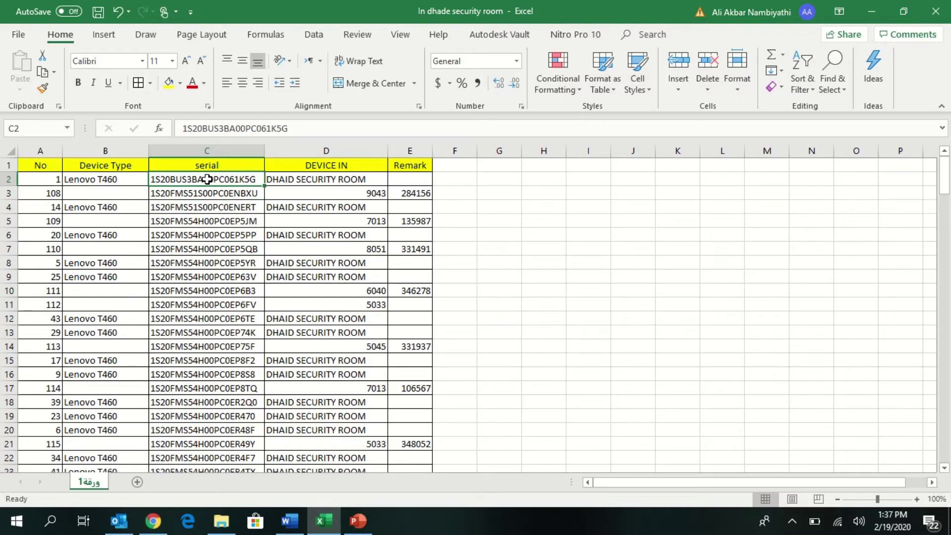
{"action": "scroll", "coordinate": [207, 179], "scroll_direction": "down", "scroll_amount": 3}
{"action": "scroll", "coordinate": [206, 179], "scroll_direction": "down", "scroll_amount": 3}
{"action": "scroll", "coordinate": [207, 179], "scroll_direction": "down", "scroll_amount": 3}
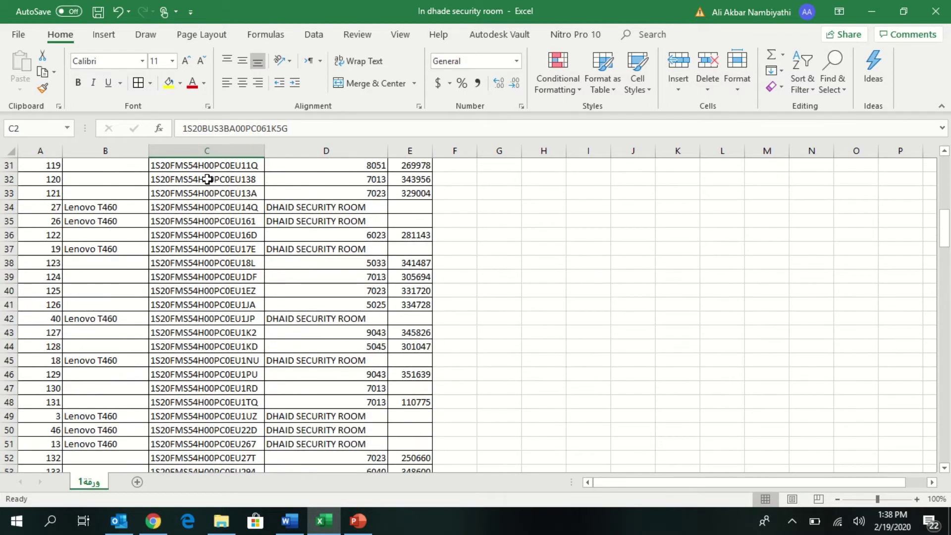
{"action": "scroll", "coordinate": [207, 179], "scroll_direction": "up", "scroll_amount": 8}
{"action": "scroll", "coordinate": [207, 180], "scroll_direction": "up", "scroll_amount": 2}
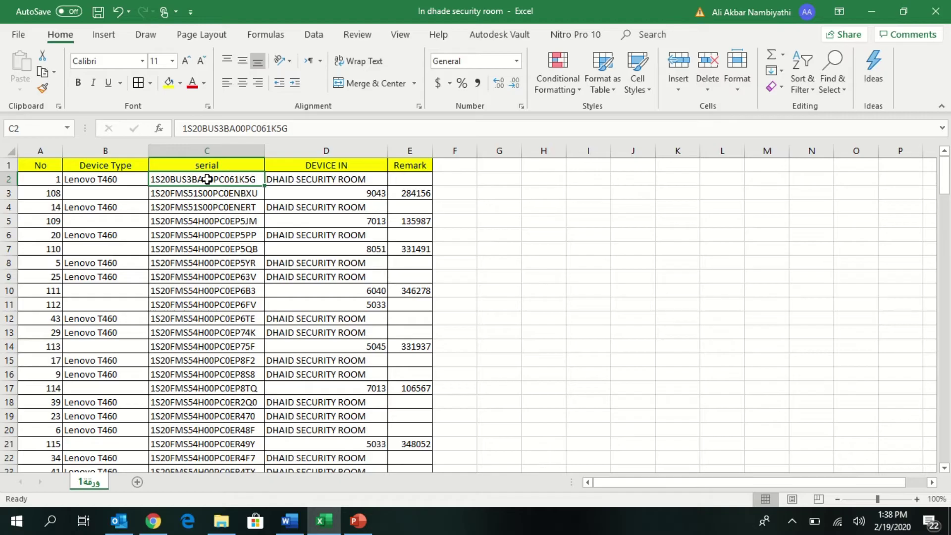
Left-align column C after trying centre and right alignment
{"action": "left_click", "coordinate": [210, 149]}
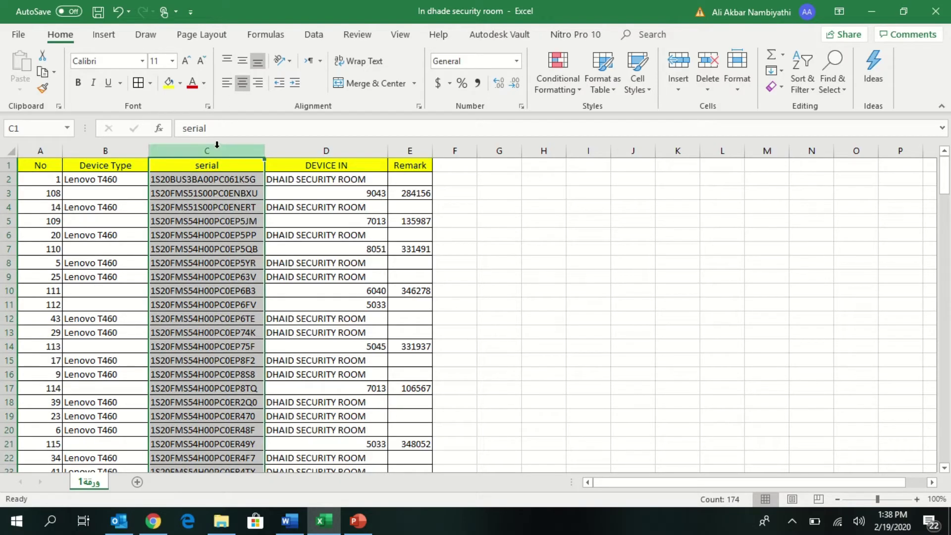
{"action": "left_click", "coordinate": [227, 86]}
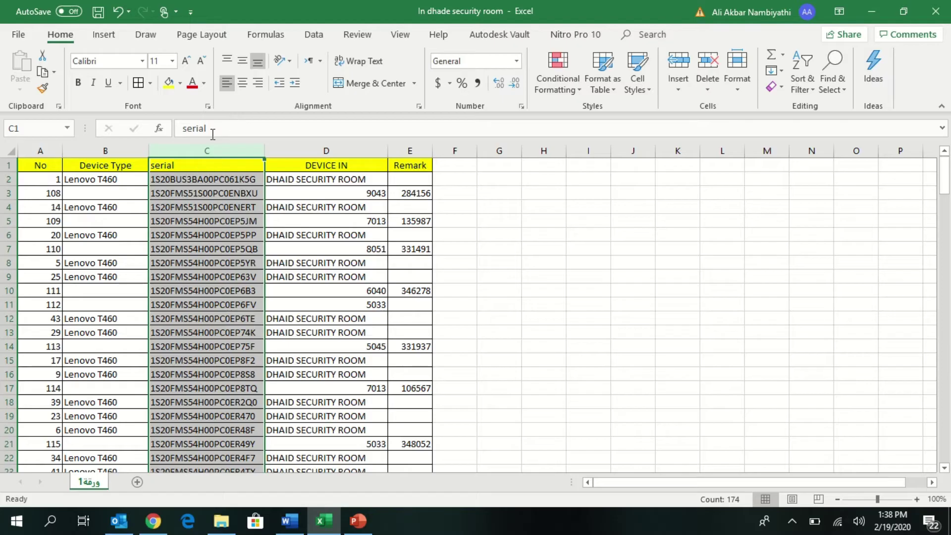
{"action": "left_click", "coordinate": [245, 86]}
{"action": "left_click", "coordinate": [257, 84]}
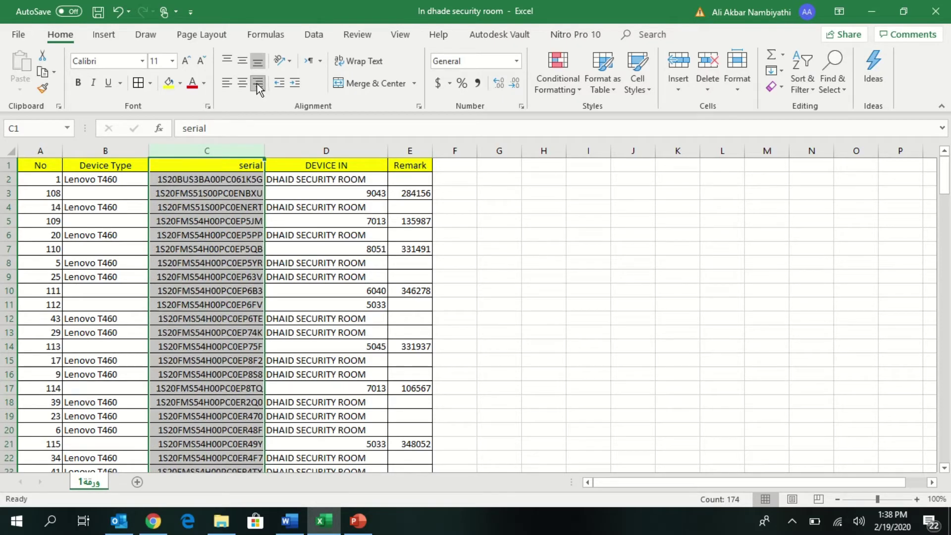
{"action": "left_click", "coordinate": [225, 84]}
Select the serials in C2:C102 with the Data ribbon showing
{"action": "left_click", "coordinate": [204, 190]}
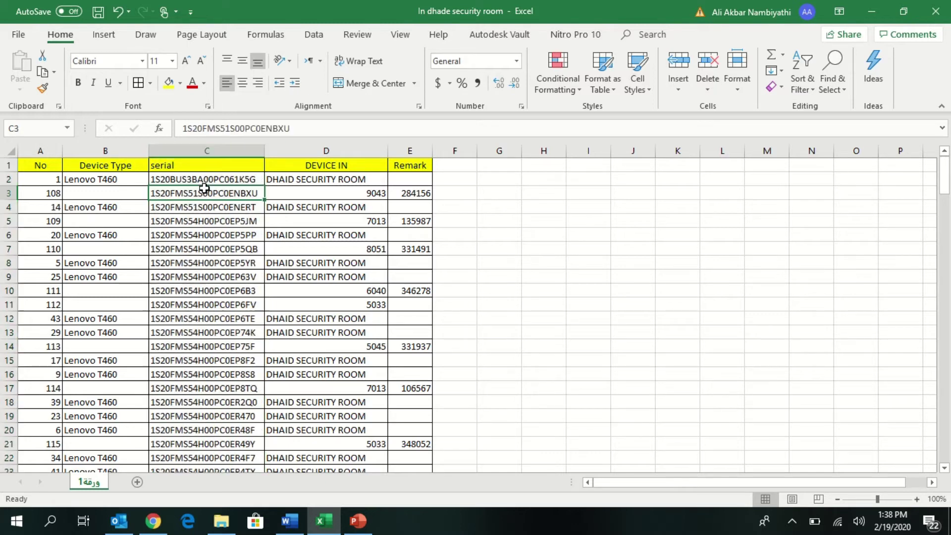
{"action": "left_click", "coordinate": [207, 180]}
{"action": "scroll", "coordinate": [209, 186], "scroll_direction": "down", "scroll_amount": 1}
{"action": "scroll", "coordinate": [214, 206], "scroll_direction": "down", "scroll_amount": 5}
{"action": "scroll", "coordinate": [214, 206], "scroll_direction": "down", "scroll_amount": 7}
{"action": "scroll", "coordinate": [214, 206], "scroll_direction": "down", "scroll_amount": 5}
{"action": "scroll", "coordinate": [213, 206], "scroll_direction": "down", "scroll_amount": 4}
{"action": "scroll", "coordinate": [214, 206], "scroll_direction": "down", "scroll_amount": 4}
{"action": "scroll", "coordinate": [213, 205], "scroll_direction": "down", "scroll_amount": 3}
{"action": "scroll", "coordinate": [204, 245], "scroll_direction": "down", "scroll_amount": 2}
{"action": "left_click", "coordinate": [201, 277], "text": "shift"}
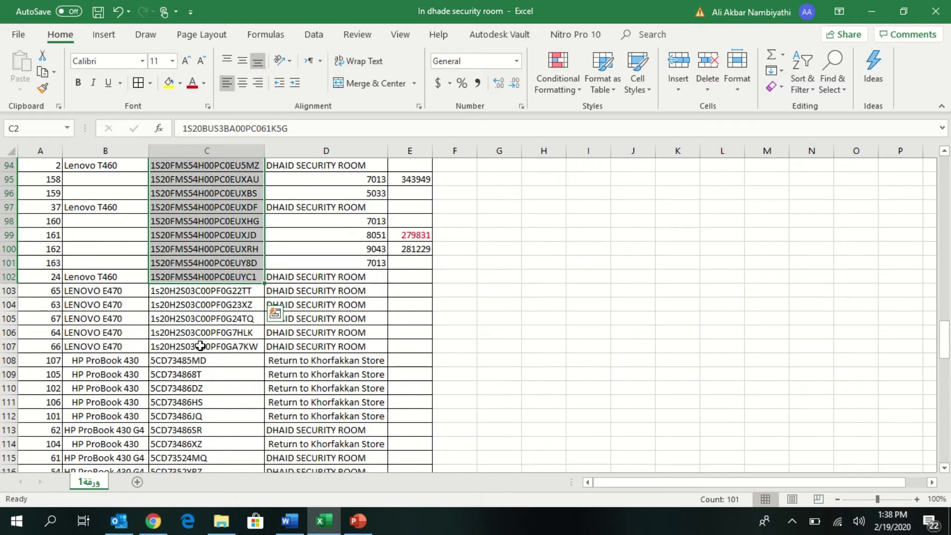
{"action": "scroll", "coordinate": [238, 280], "scroll_direction": "up", "scroll_amount": 1}
{"action": "scroll", "coordinate": [238, 280], "scroll_direction": "up", "scroll_amount": 12}
{"action": "scroll", "coordinate": [239, 279], "scroll_direction": "up", "scroll_amount": 10}
{"action": "scroll", "coordinate": [238, 280], "scroll_direction": "up", "scroll_amount": 7}
{"action": "scroll", "coordinate": [238, 280], "scroll_direction": "up", "scroll_amount": 2}
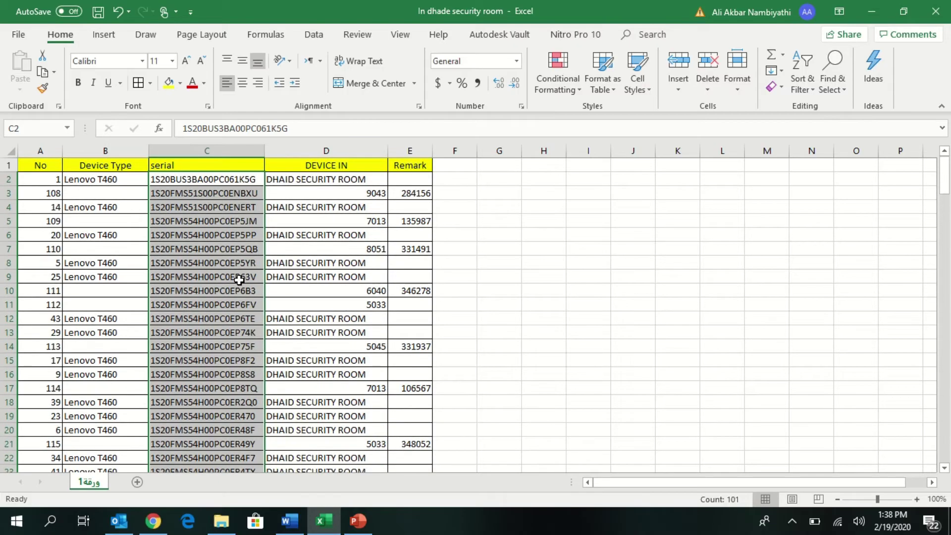
{"action": "left_click", "coordinate": [314, 40]}
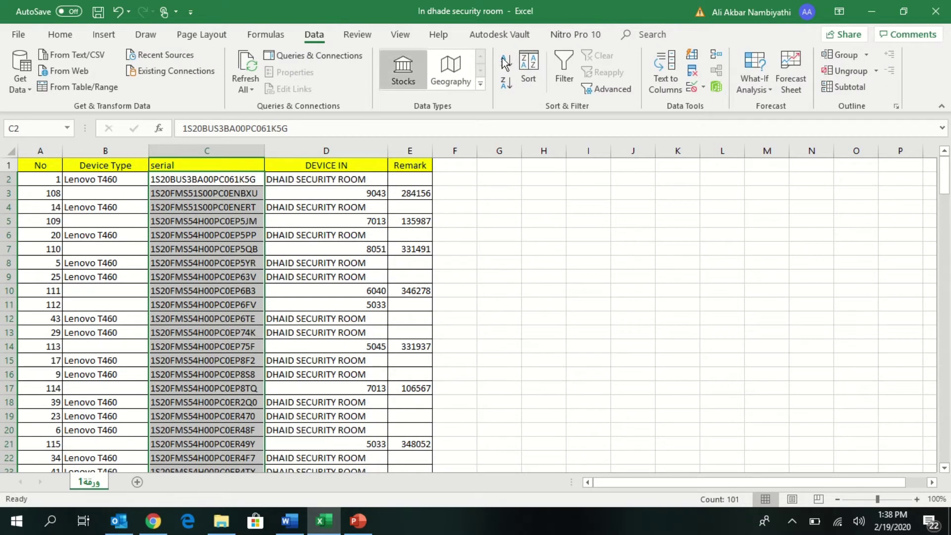
Set up a fixed-width Text to Columns split with a break just before 'PC'
{"action": "left_click", "coordinate": [671, 90]}
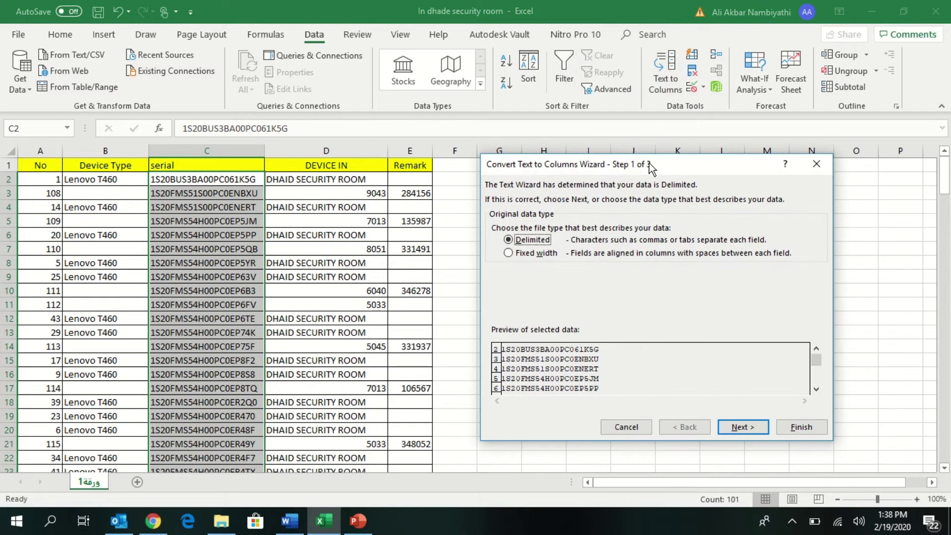
{"action": "left_click_drag", "start_coordinate": [649, 166], "coordinate": [563, 92]}
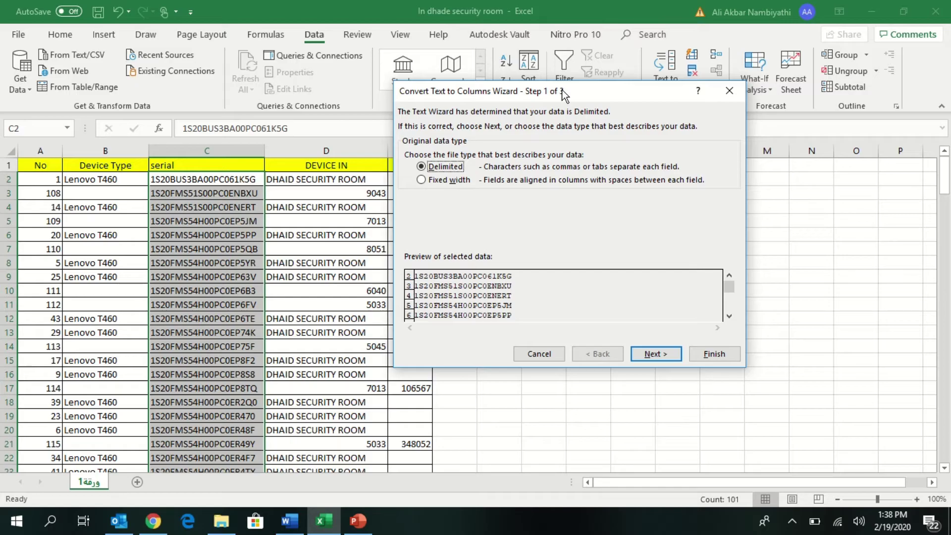
{"action": "left_click", "coordinate": [421, 181]}
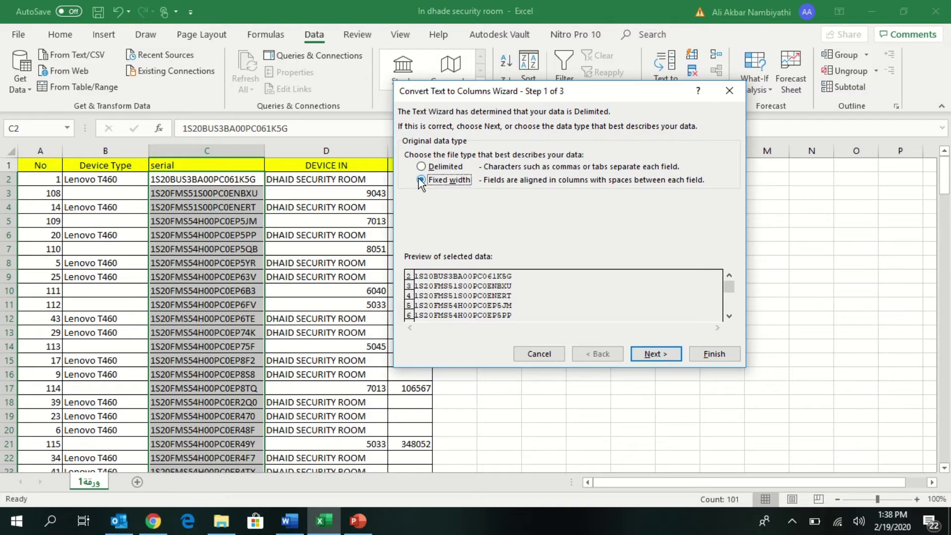
{"action": "left_click", "coordinate": [644, 356]}
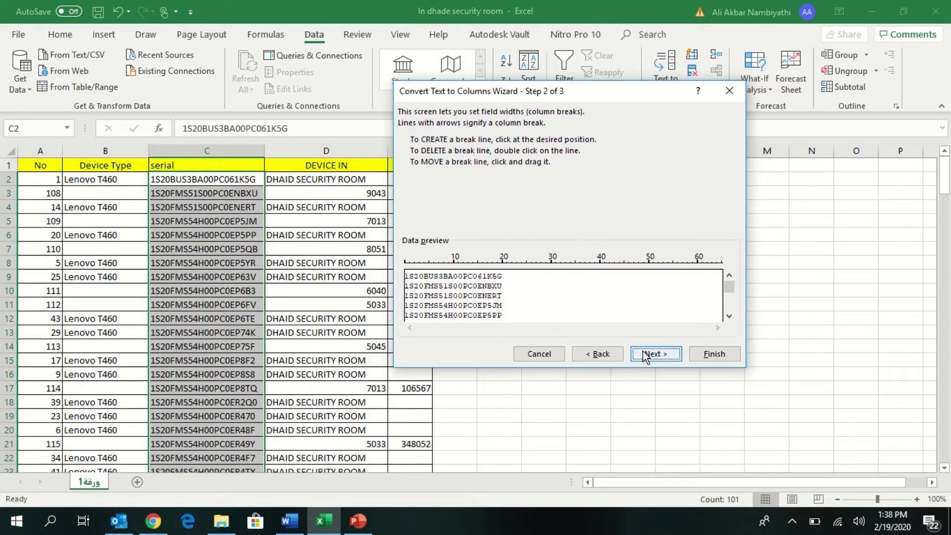
{"action": "left_click", "coordinate": [464, 283]}
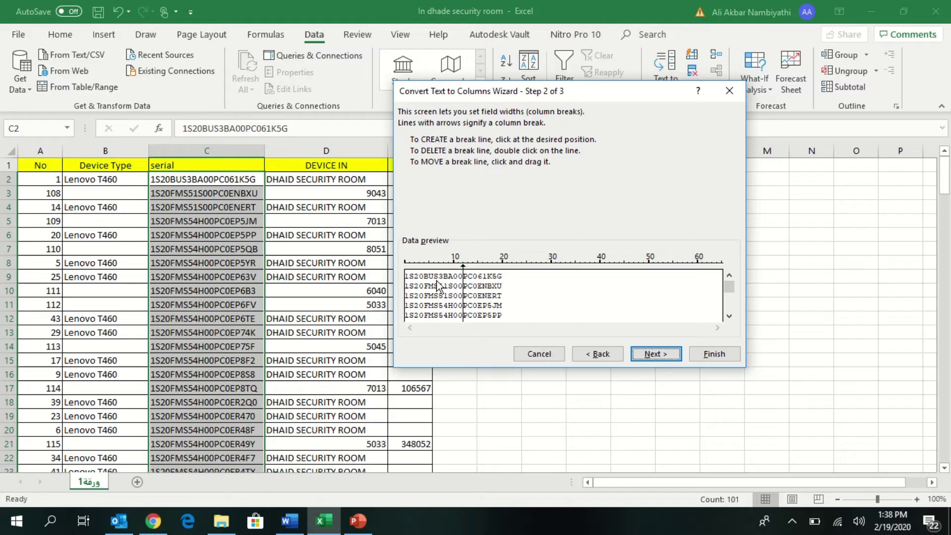
Scroll the preview to verify the break before PC fits all serials, then advance to step 3
{"action": "left_click", "coordinate": [731, 317]}
{"action": "left_click", "coordinate": [731, 318]}
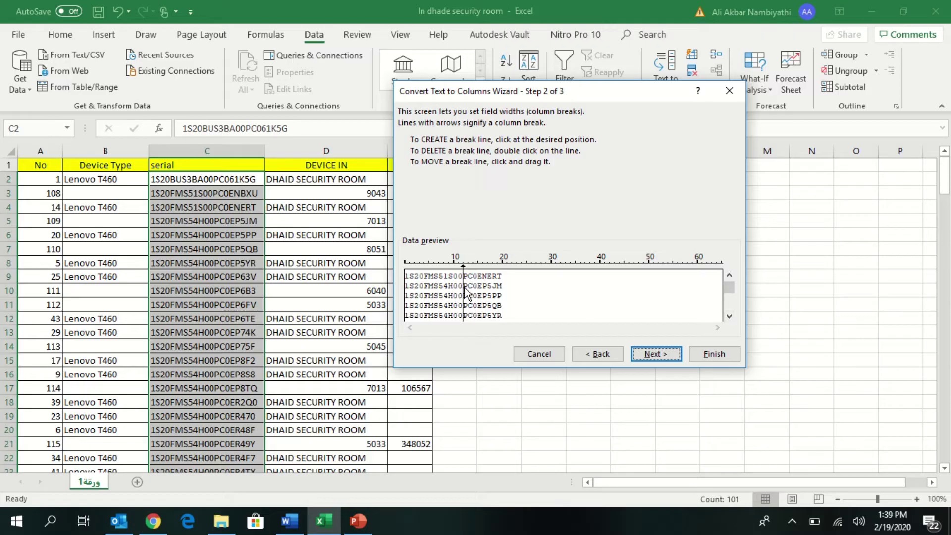
{"action": "left_click", "coordinate": [727, 318]}
{"action": "left_click", "coordinate": [728, 318]}
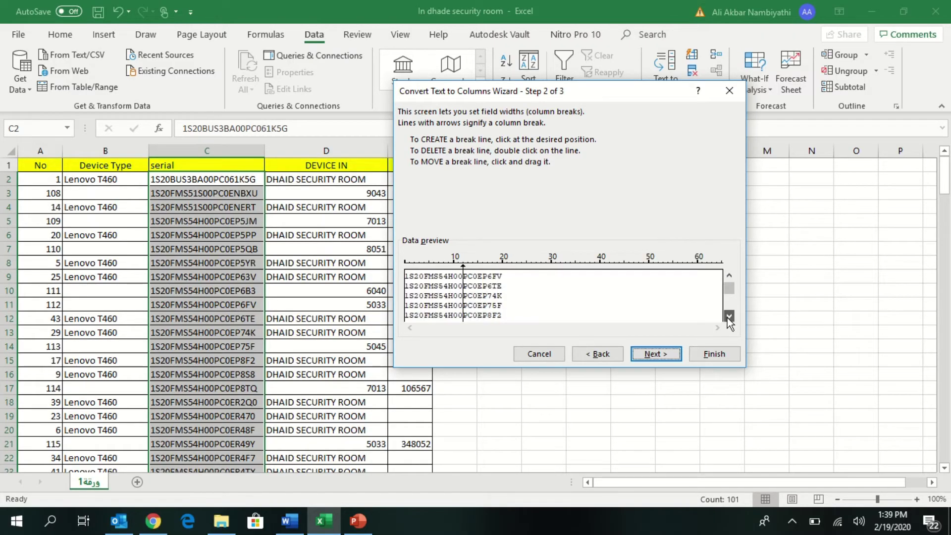
{"action": "left_click", "coordinate": [728, 317]}
{"action": "left_click", "coordinate": [728, 318]}
{"action": "left_click", "coordinate": [728, 318]}
{"action": "left_click", "coordinate": [728, 318]}
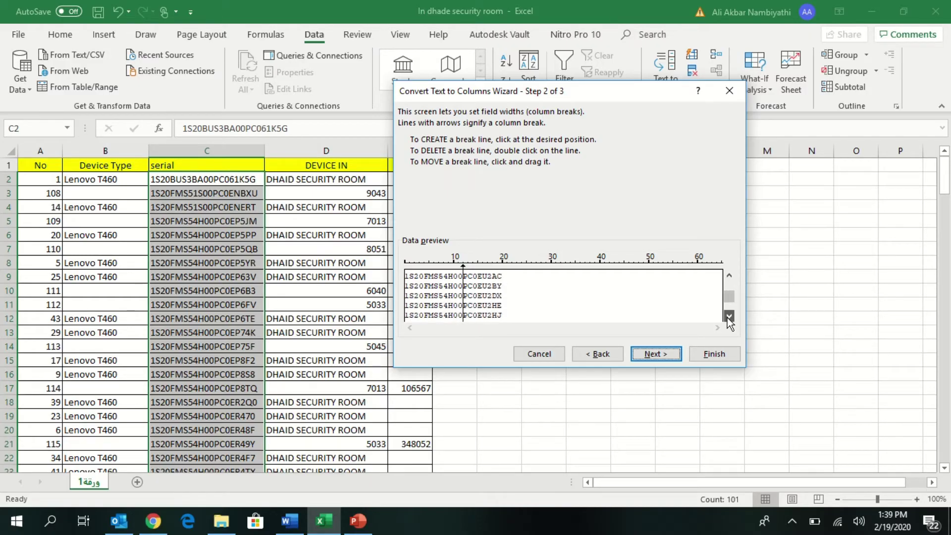
{"action": "left_click", "coordinate": [728, 317]}
{"action": "left_click", "coordinate": [728, 318]}
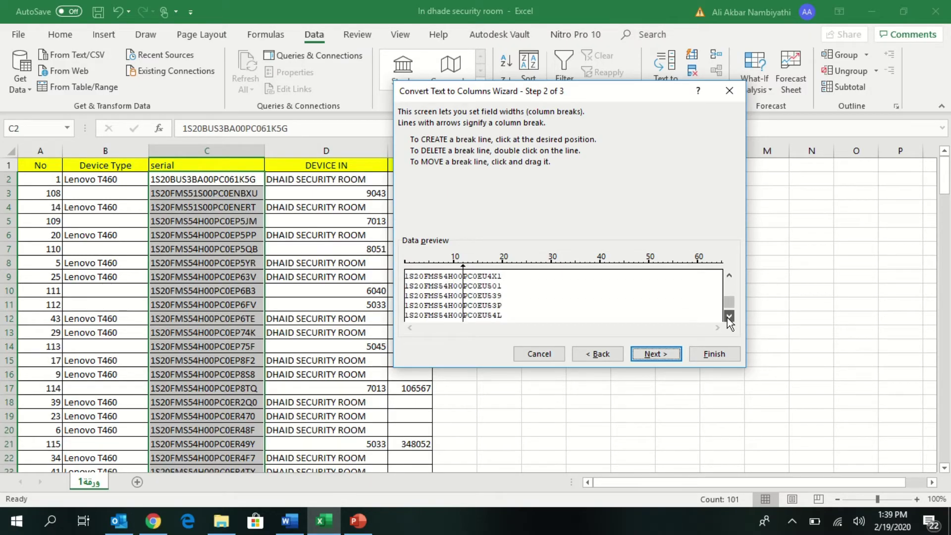
{"action": "left_click", "coordinate": [727, 317]}
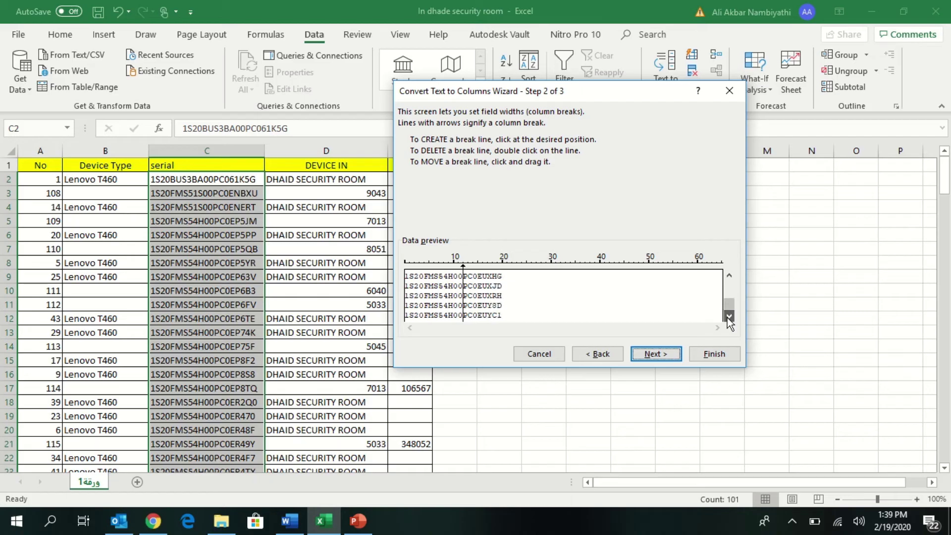
{"action": "left_click", "coordinate": [654, 354]}
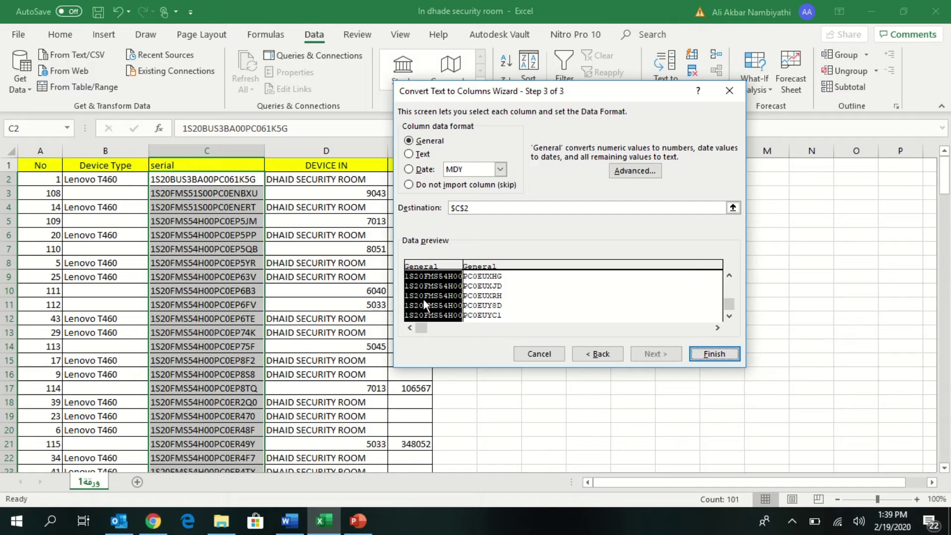
Skip the prefix column, import the PC part as Text, and finish the split
{"action": "left_click", "coordinate": [410, 185]}
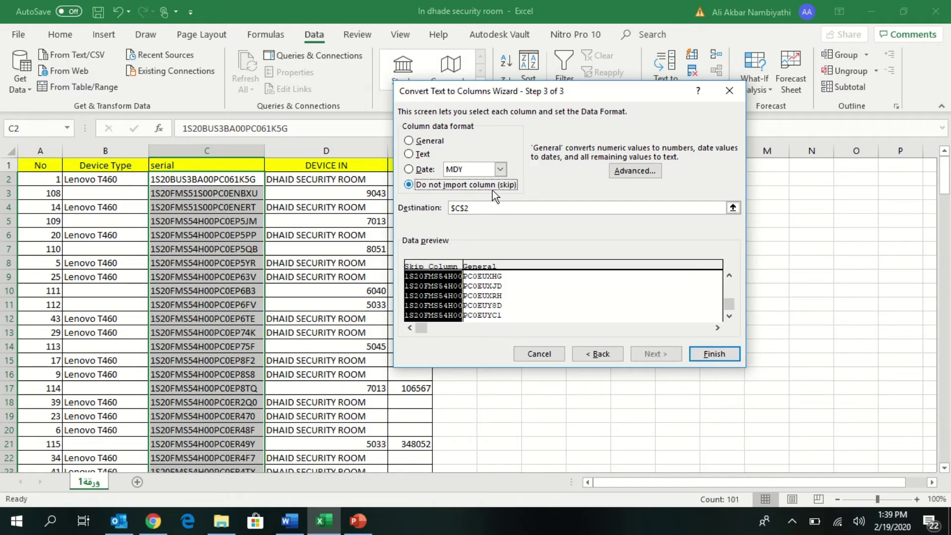
{"action": "left_click", "coordinate": [489, 283]}
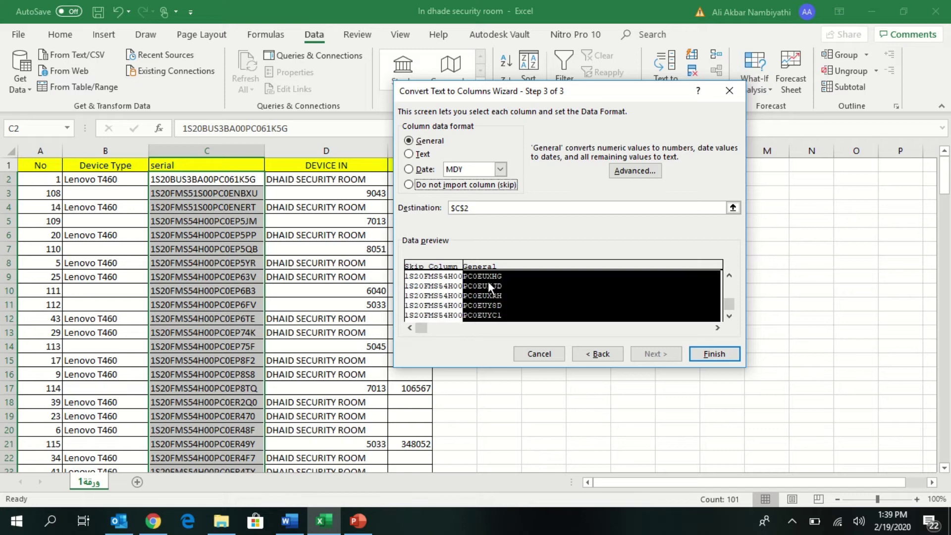
{"action": "left_click", "coordinate": [411, 155]}
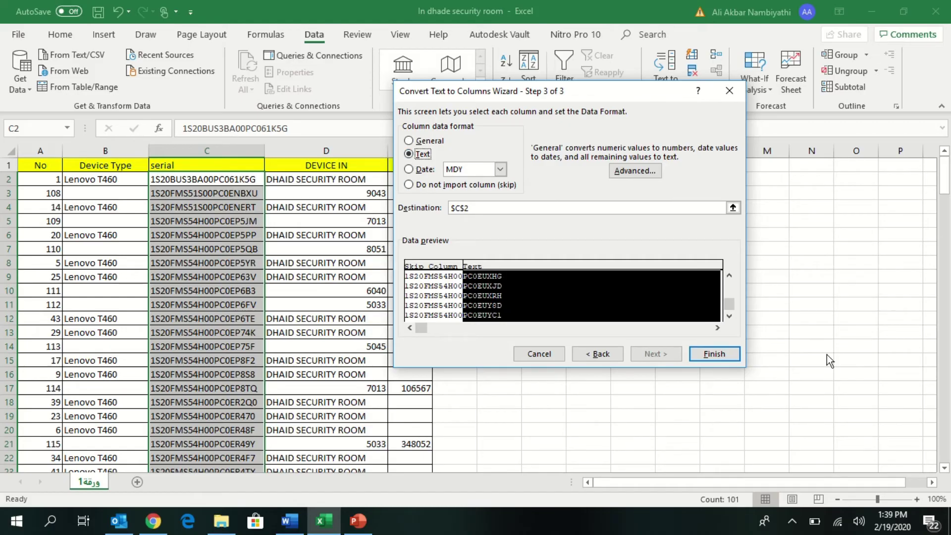
{"action": "left_click", "coordinate": [729, 357]}
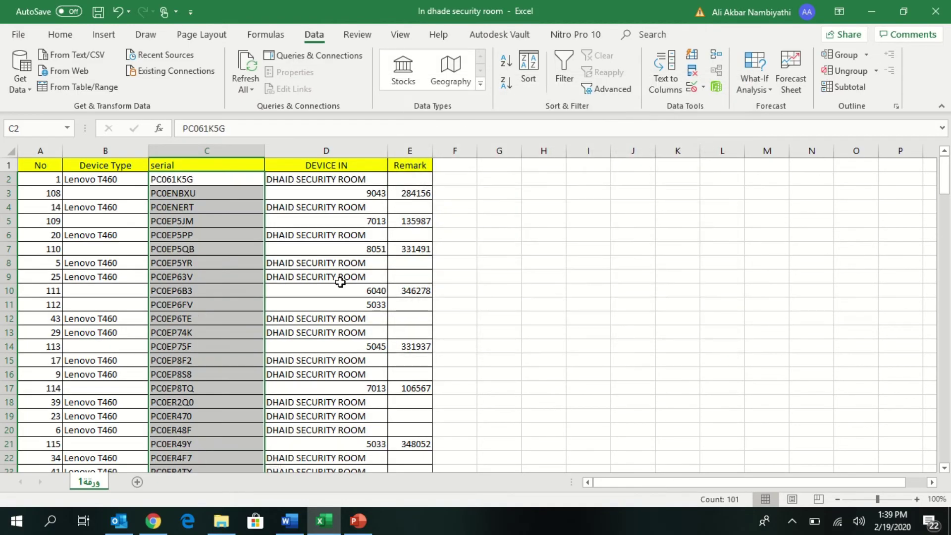
{"action": "left_click_drag", "start_coordinate": [227, 181], "coordinate": [209, 360]}
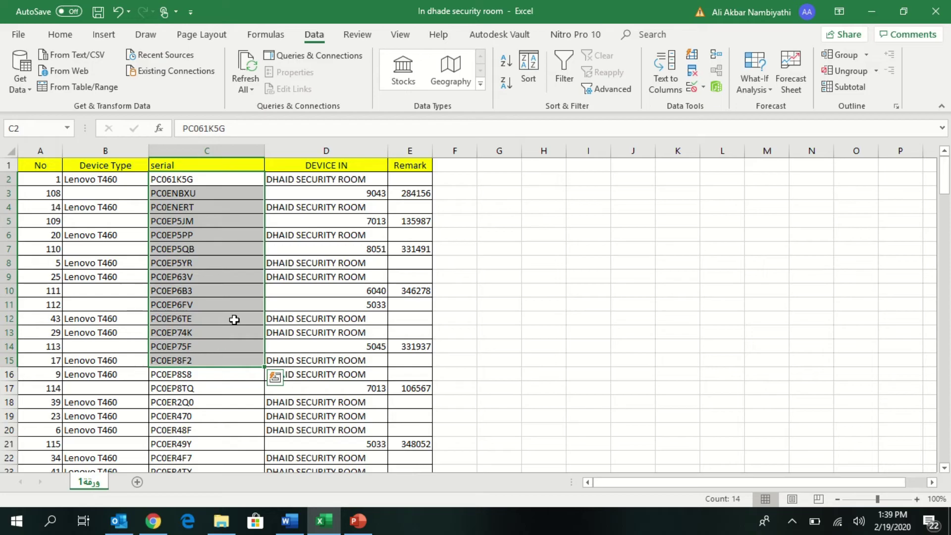
{"action": "left_click", "coordinate": [193, 180]}
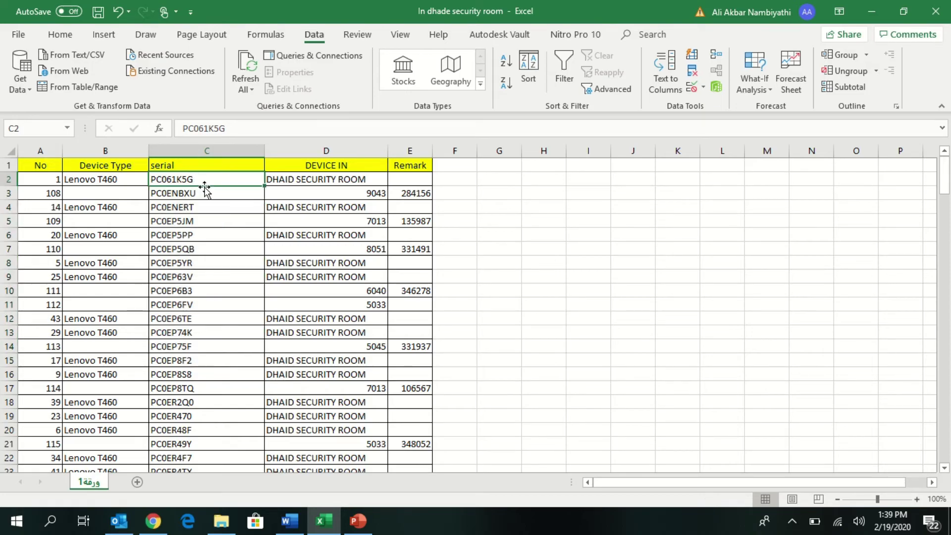
{"action": "scroll", "coordinate": [212, 206], "scroll_direction": "down", "scroll_amount": 5}
{"action": "scroll", "coordinate": [213, 206], "scroll_direction": "down", "scroll_amount": 4}
{"action": "scroll", "coordinate": [221, 233], "scroll_direction": "down", "scroll_amount": 4}
{"action": "scroll", "coordinate": [222, 234], "scroll_direction": "down", "scroll_amount": 8}
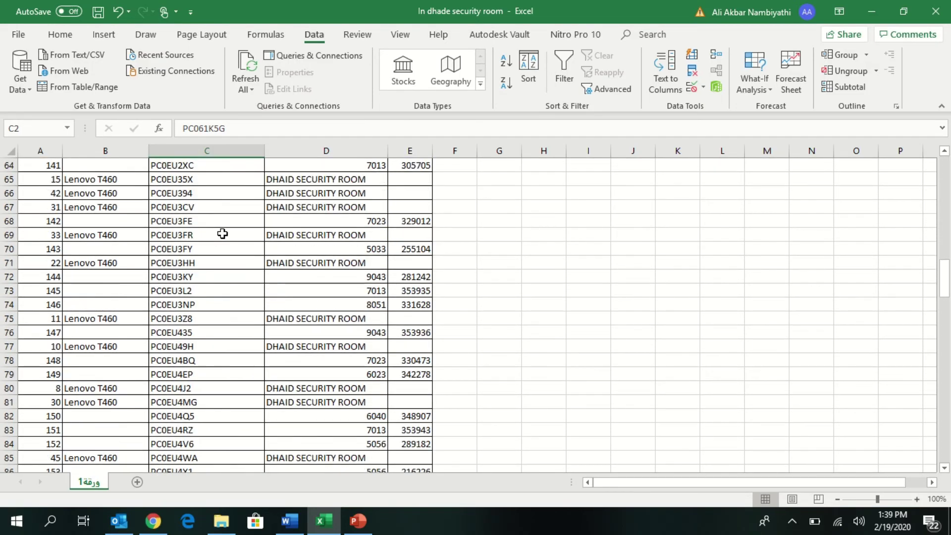
{"action": "scroll", "coordinate": [222, 234], "scroll_direction": "down", "scroll_amount": 6}
{"action": "scroll", "coordinate": [223, 233], "scroll_direction": "down", "scroll_amount": 3}
{"action": "scroll", "coordinate": [223, 233], "scroll_direction": "down", "scroll_amount": 1}
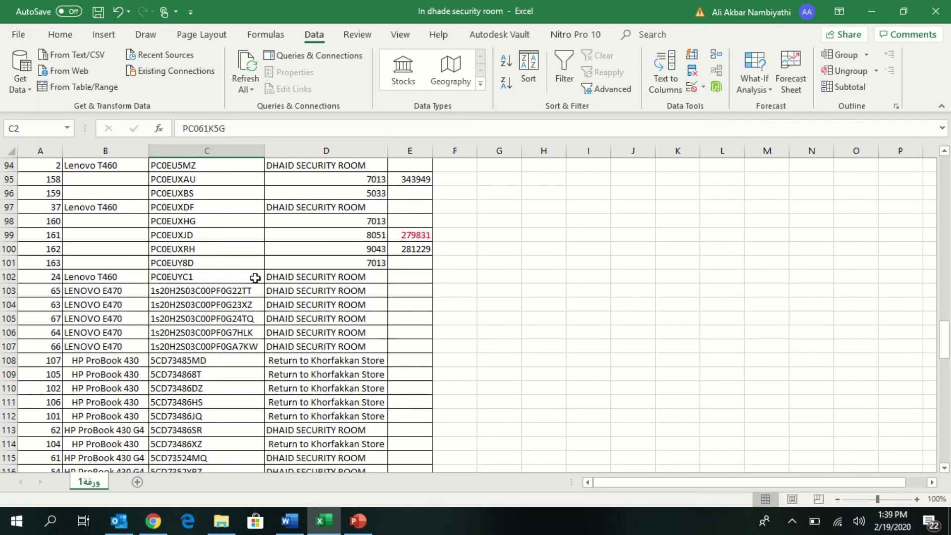
{"action": "left_click_drag", "start_coordinate": [234, 291], "coordinate": [225, 343]}
{"action": "left_click", "coordinate": [227, 346]}
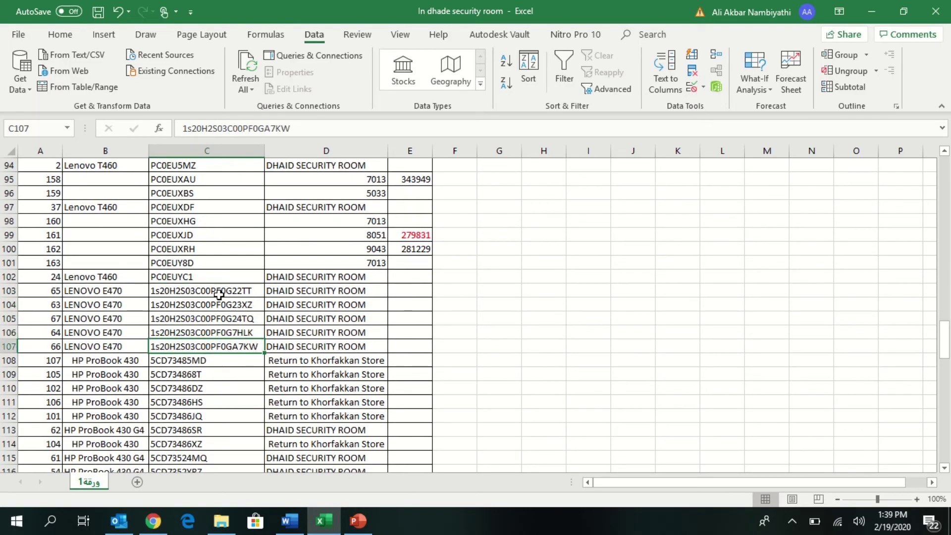
{"action": "left_click_drag", "start_coordinate": [217, 294], "coordinate": [216, 363]}
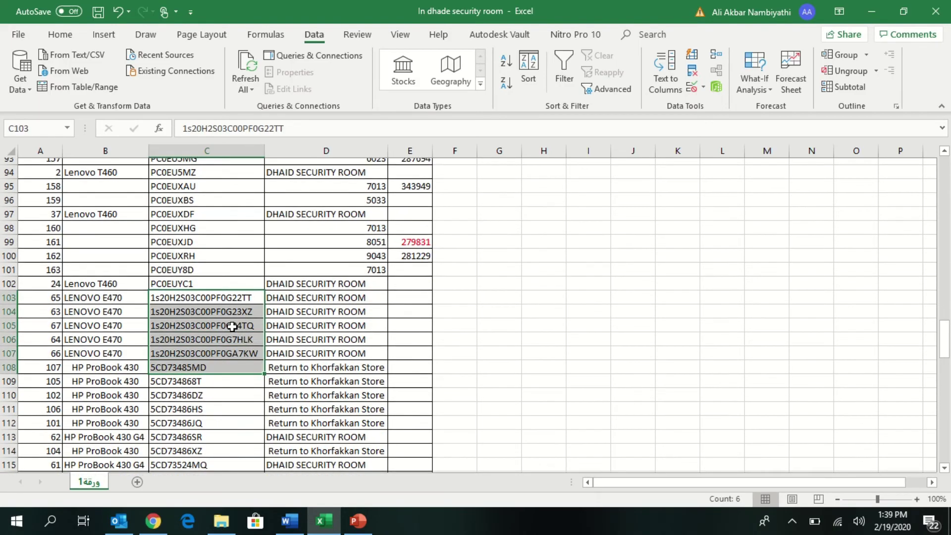
{"action": "scroll", "coordinate": [225, 333], "scroll_direction": "up", "scroll_amount": 8}
{"action": "scroll", "coordinate": [227, 331], "scroll_direction": "up", "scroll_amount": 2}
{"action": "scroll", "coordinate": [227, 326], "scroll_direction": "up", "scroll_amount": 5}
{"action": "scroll", "coordinate": [227, 326], "scroll_direction": "up", "scroll_amount": 6}
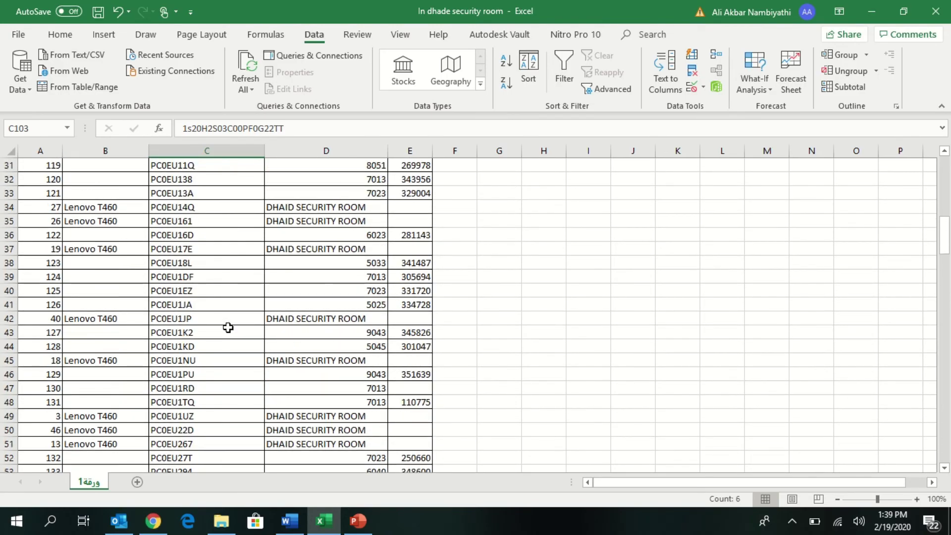
{"action": "scroll", "coordinate": [229, 324], "scroll_direction": "up", "scroll_amount": 4}
{"action": "scroll", "coordinate": [231, 323], "scroll_direction": "up", "scroll_amount": 5}
{"action": "scroll", "coordinate": [231, 322], "scroll_direction": "up", "scroll_amount": 1}
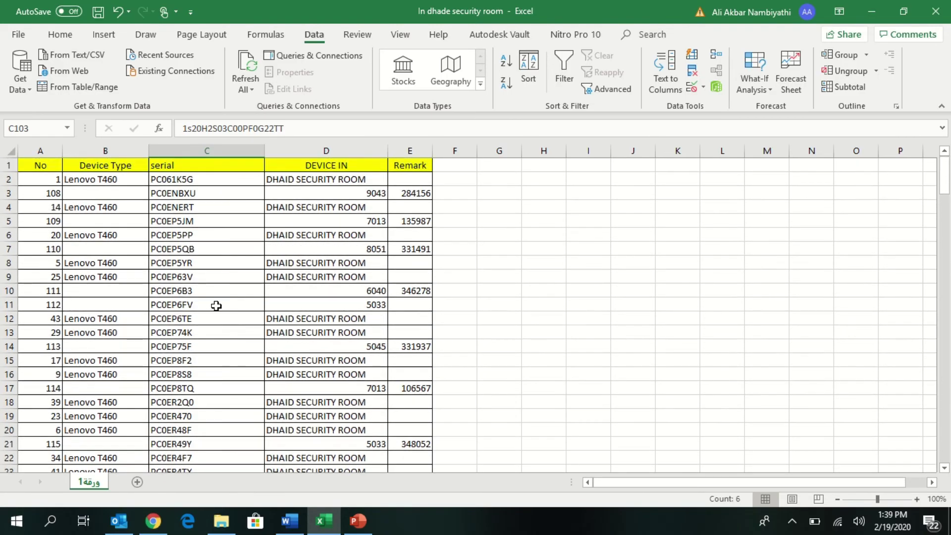